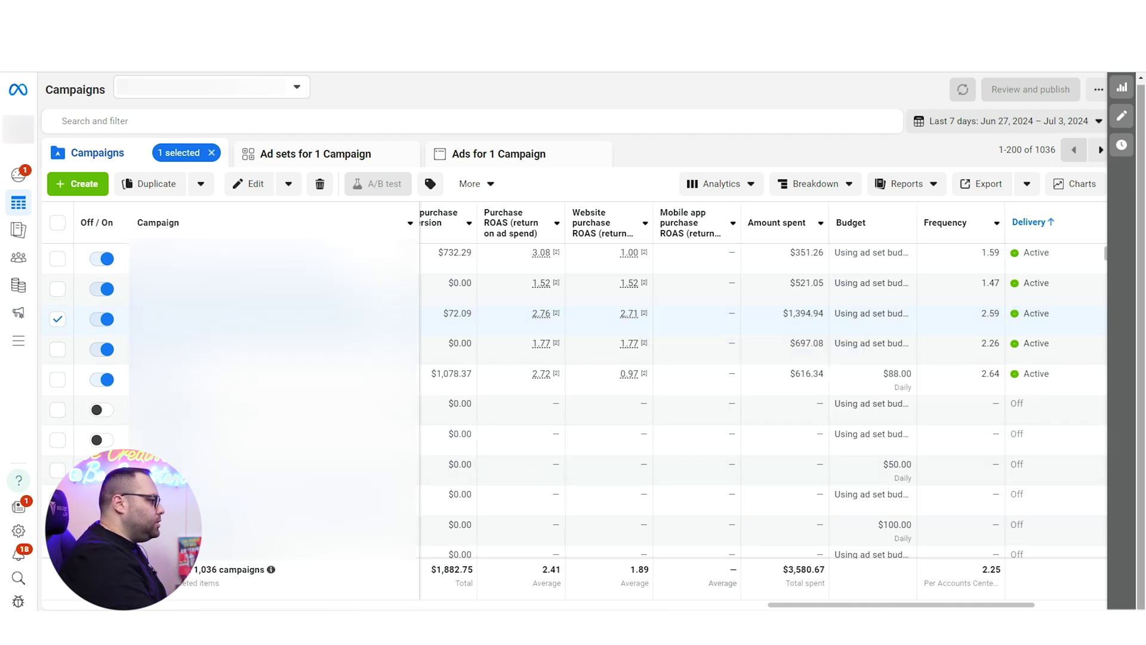
Open the See history panel, which lists no changes for the last 7 days.
{"action": "left_click", "coordinate": [1121, 145]}
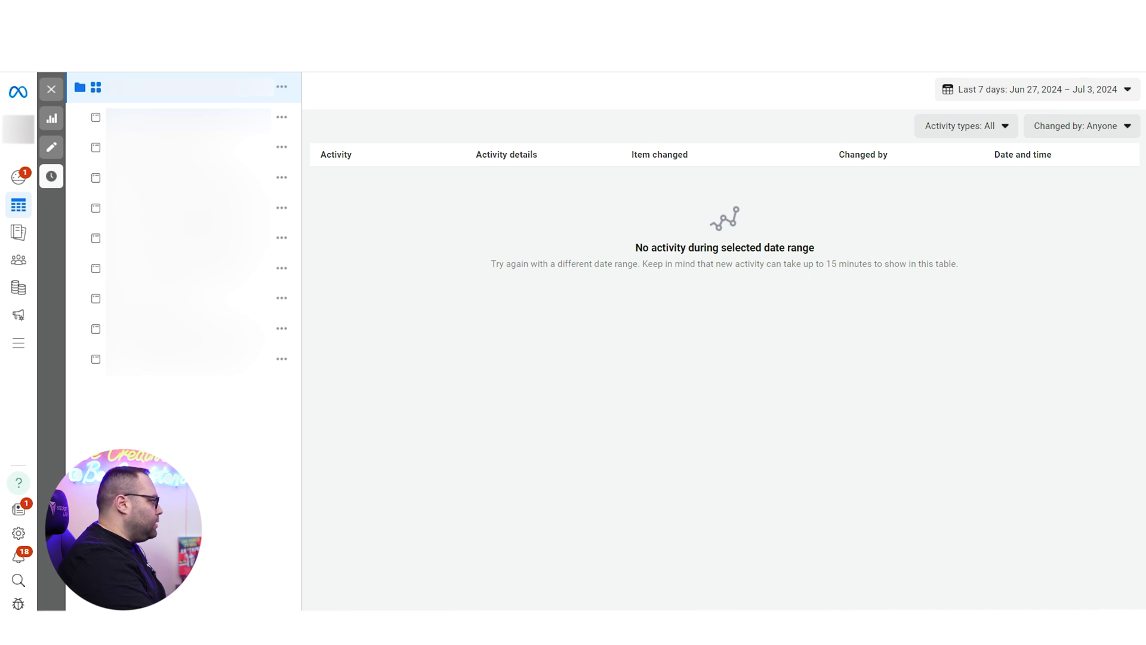
{"action": "left_click", "coordinate": [1102, 394]}
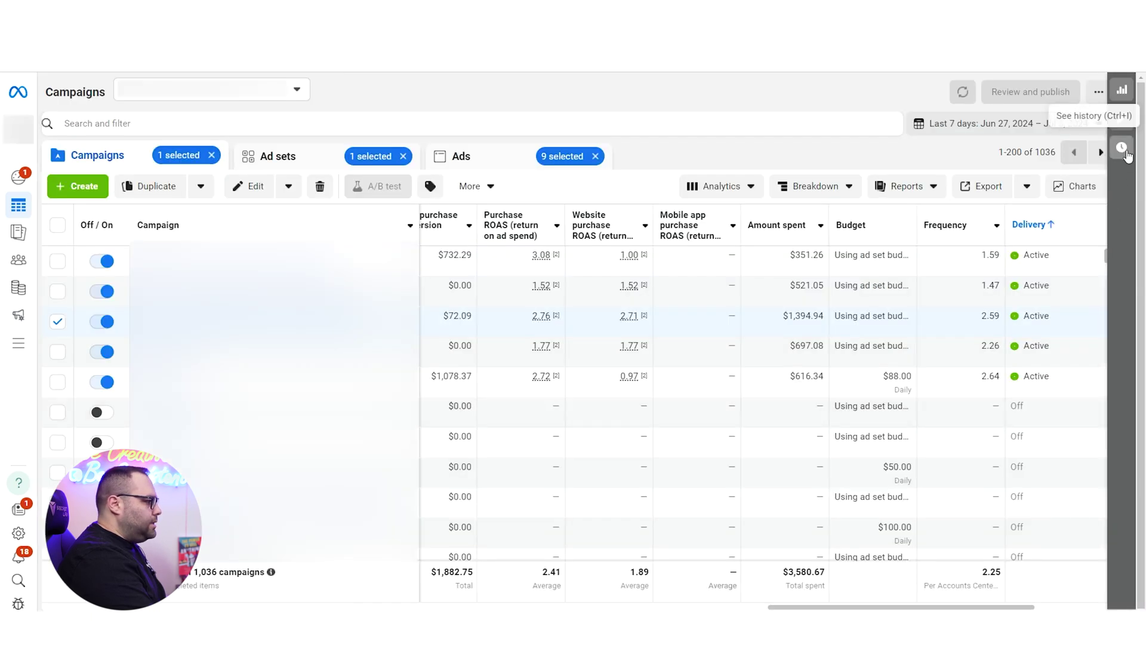
{"action": "left_click", "coordinate": [1123, 149]}
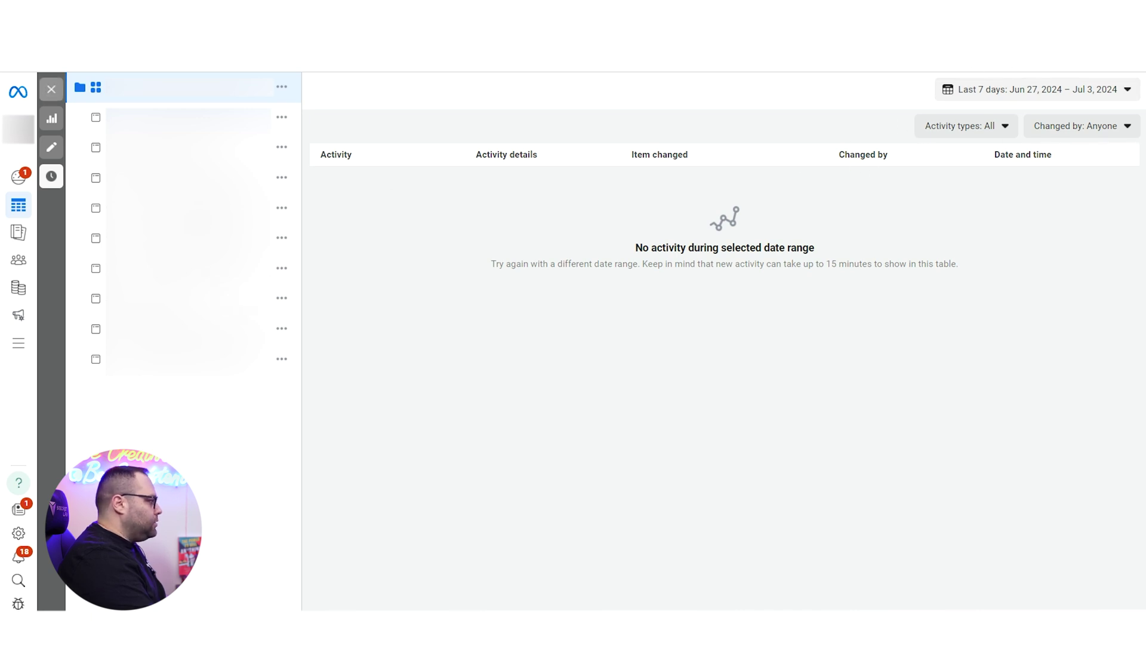
{"action": "key", "text": "Escape"}
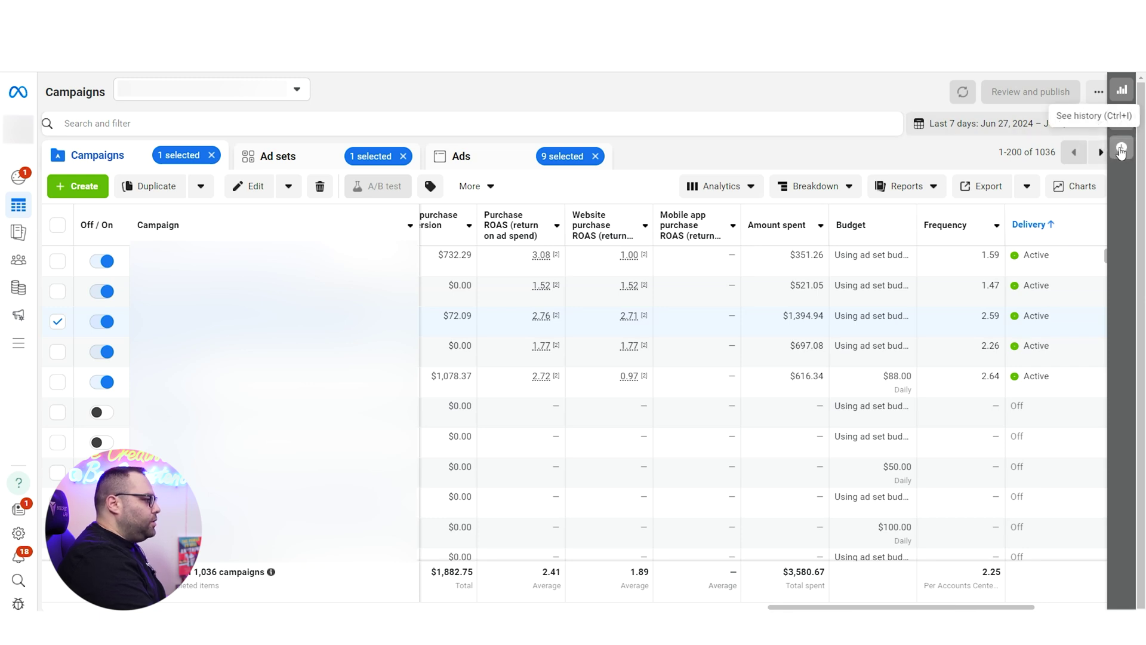
{"action": "left_click", "coordinate": [1122, 150]}
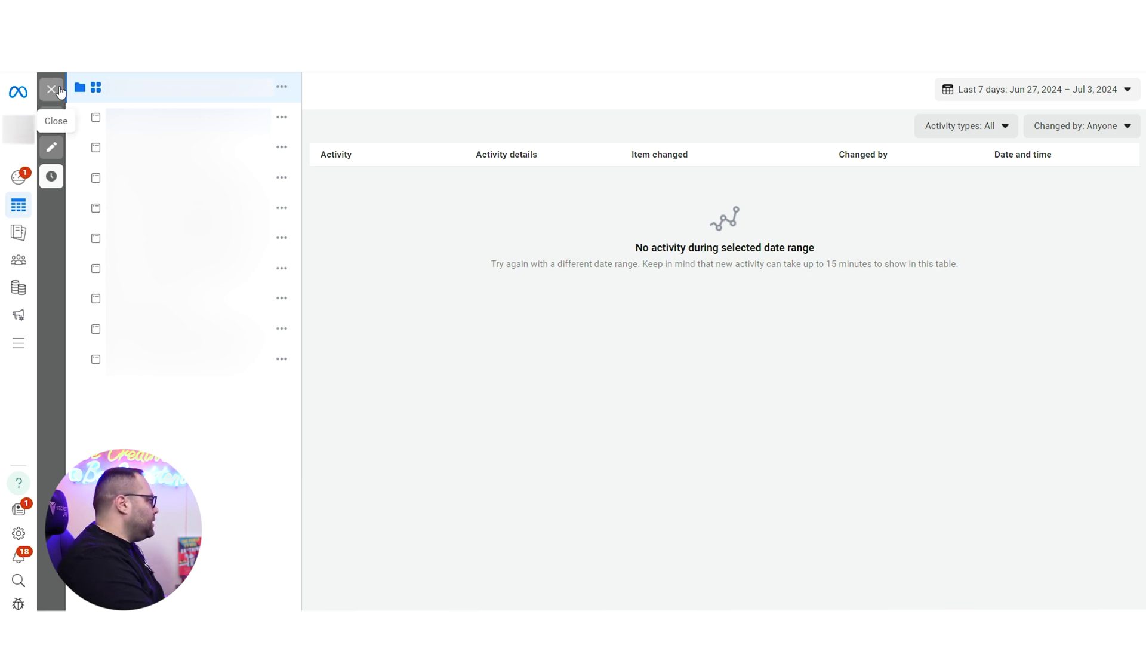
Close the history panel and go to Manage rules from the More menu.
{"action": "left_click", "coordinate": [52, 89]}
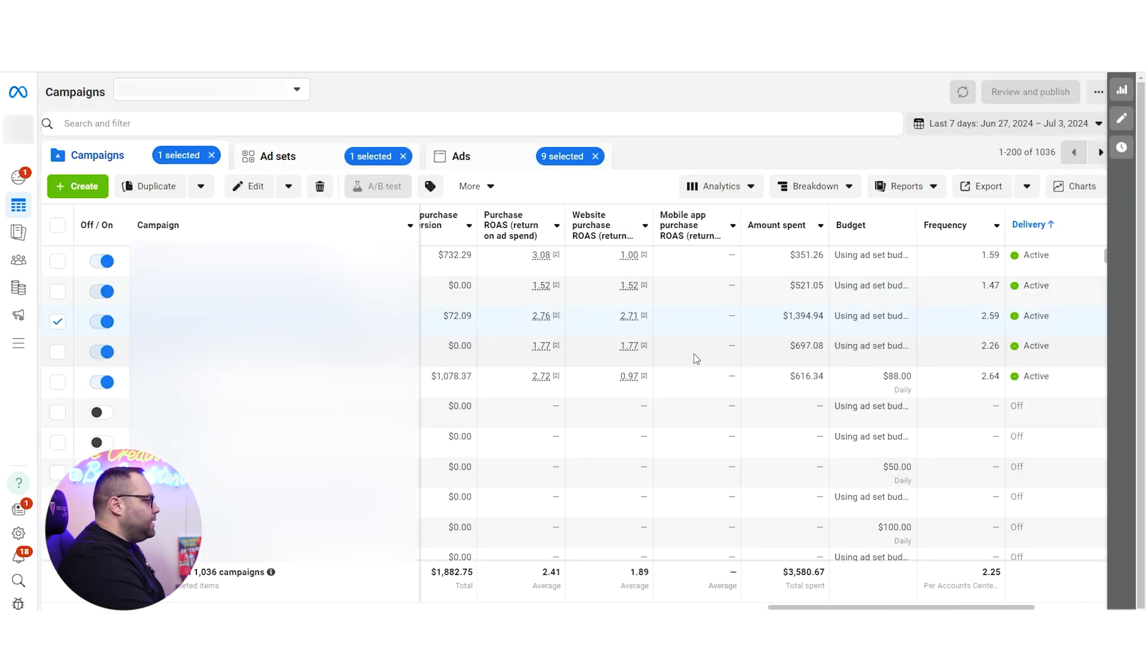
{"action": "left_click", "coordinate": [477, 187]}
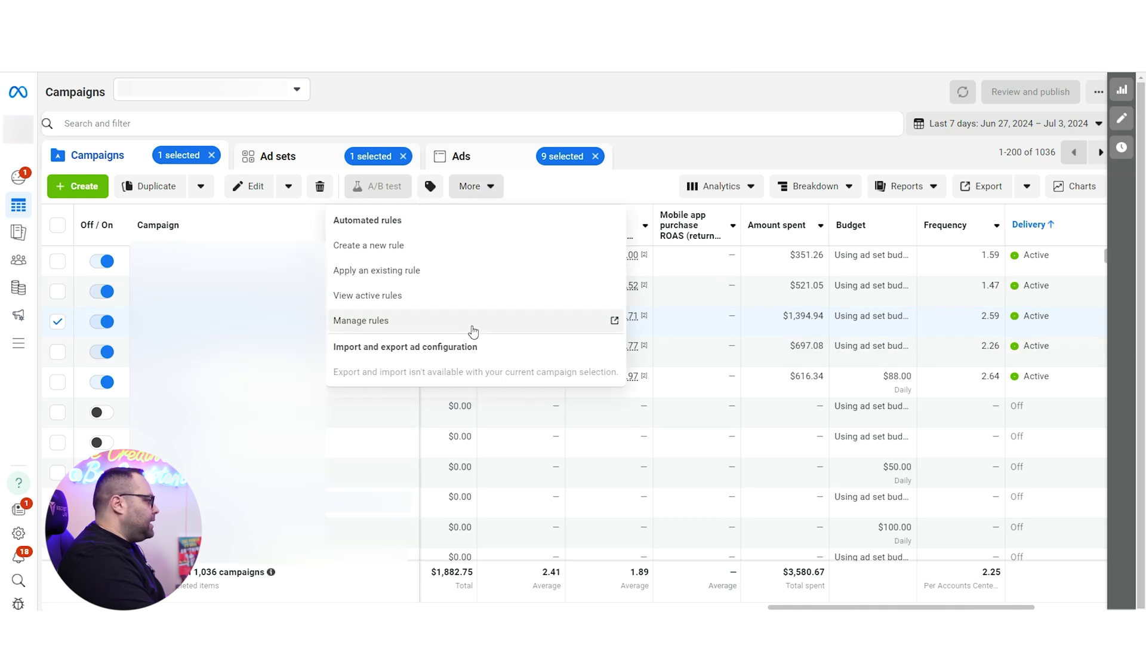
{"action": "left_click", "coordinate": [405, 324]}
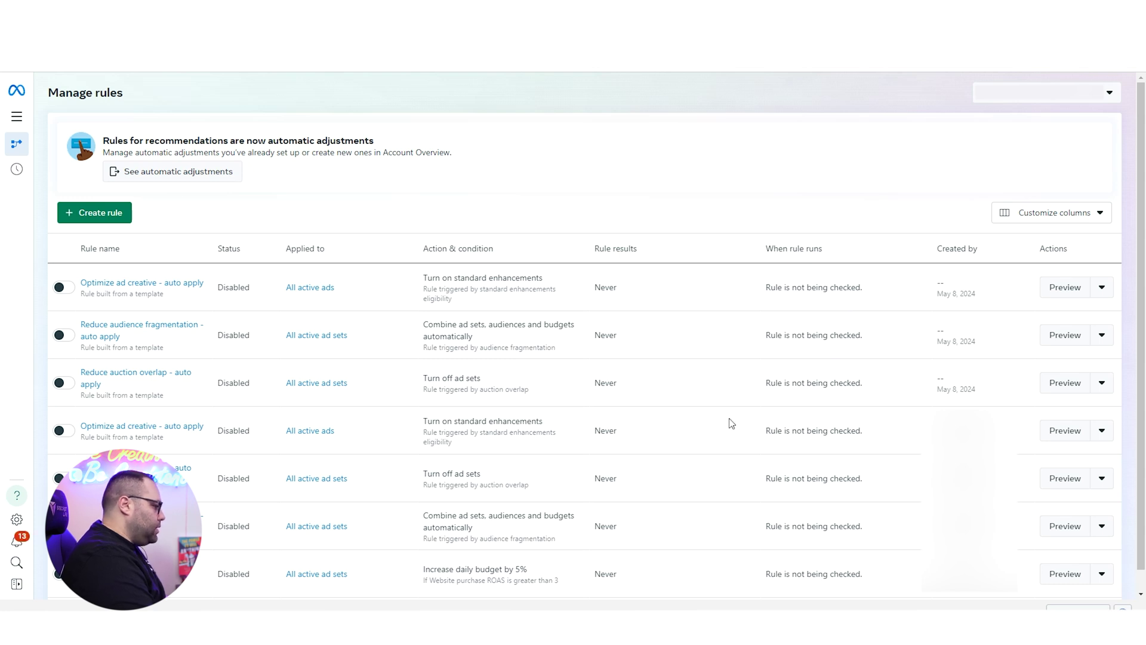
{"action": "scroll", "coordinate": [815, 411], "scroll_direction": "down", "scroll_amount": 1}
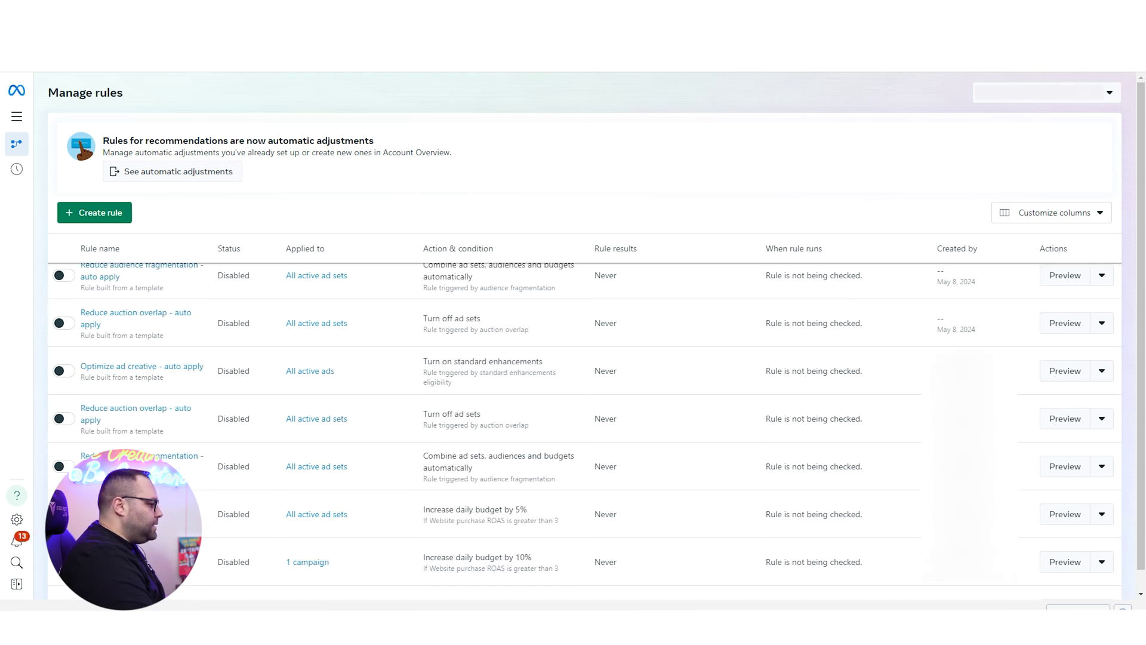
{"action": "scroll", "coordinate": [950, 408], "scroll_direction": "up", "scroll_amount": 1}
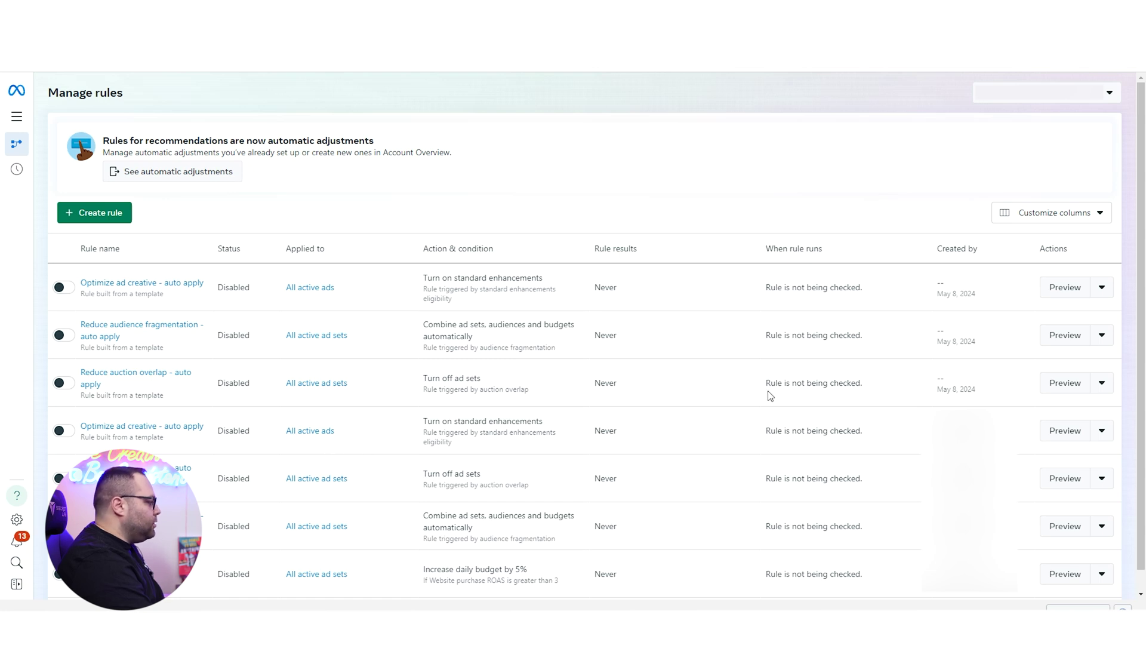
{"action": "scroll", "coordinate": [722, 409], "scroll_direction": "down", "scroll_amount": 3}
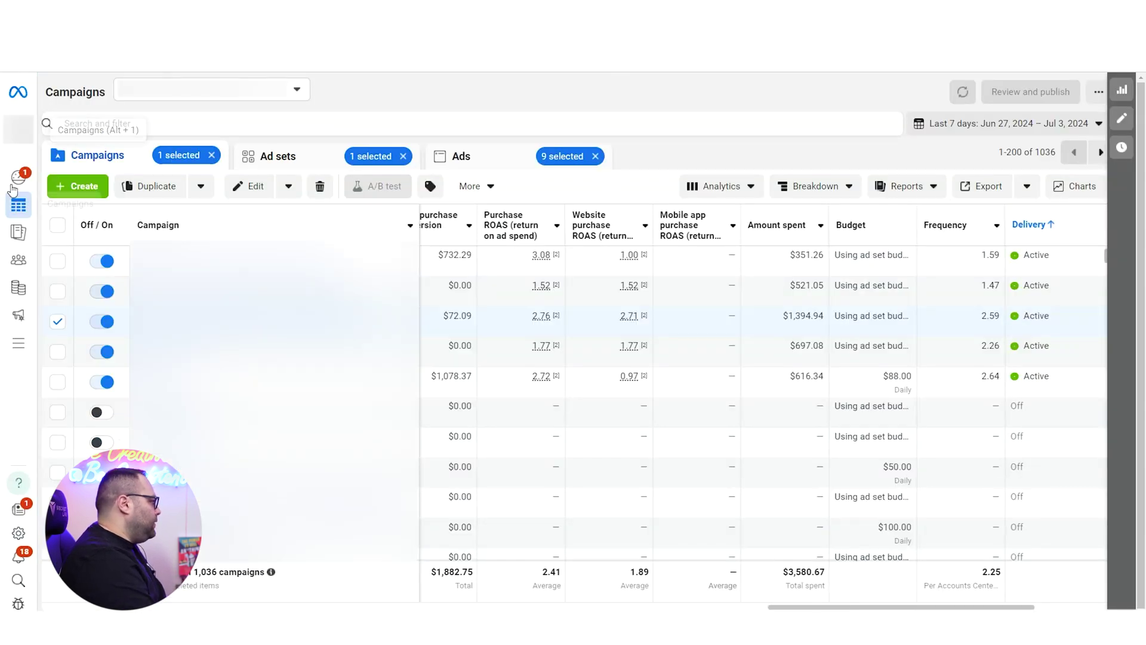
Go to Account Overview and dismiss the Manage automatic adjustments dialog.
{"action": "left_click", "coordinate": [38, 176]}
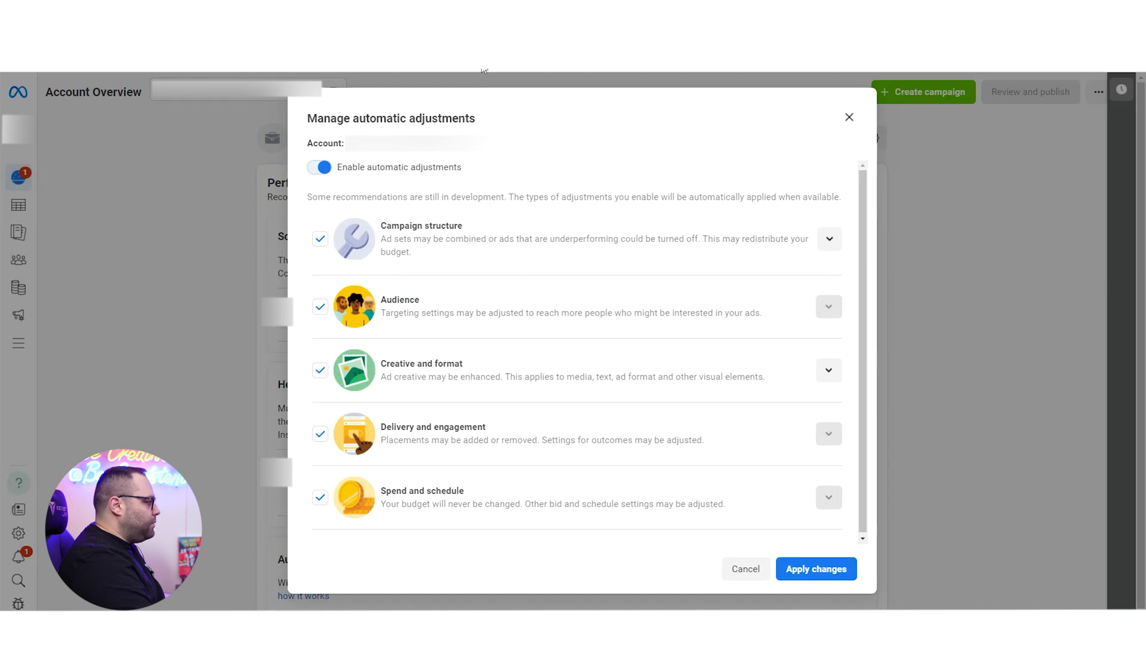
{"action": "left_click", "coordinate": [849, 116]}
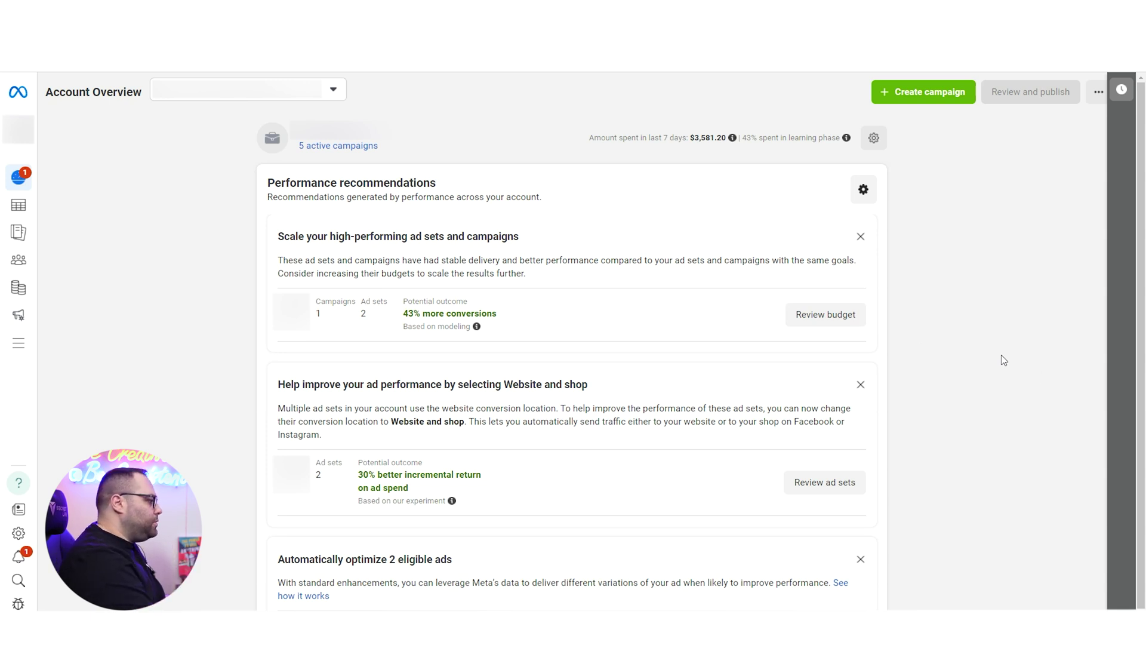
{"action": "scroll", "coordinate": [1001, 359], "scroll_direction": "down", "scroll_amount": 2}
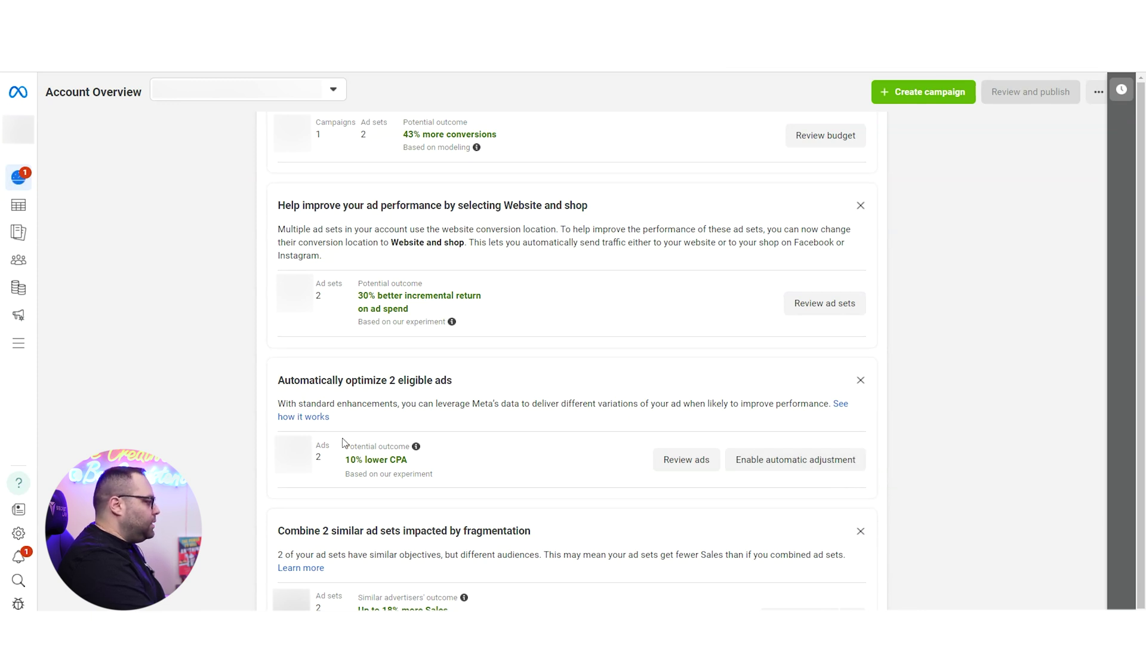
{"action": "scroll", "coordinate": [978, 437], "scroll_direction": "down", "scroll_amount": 2}
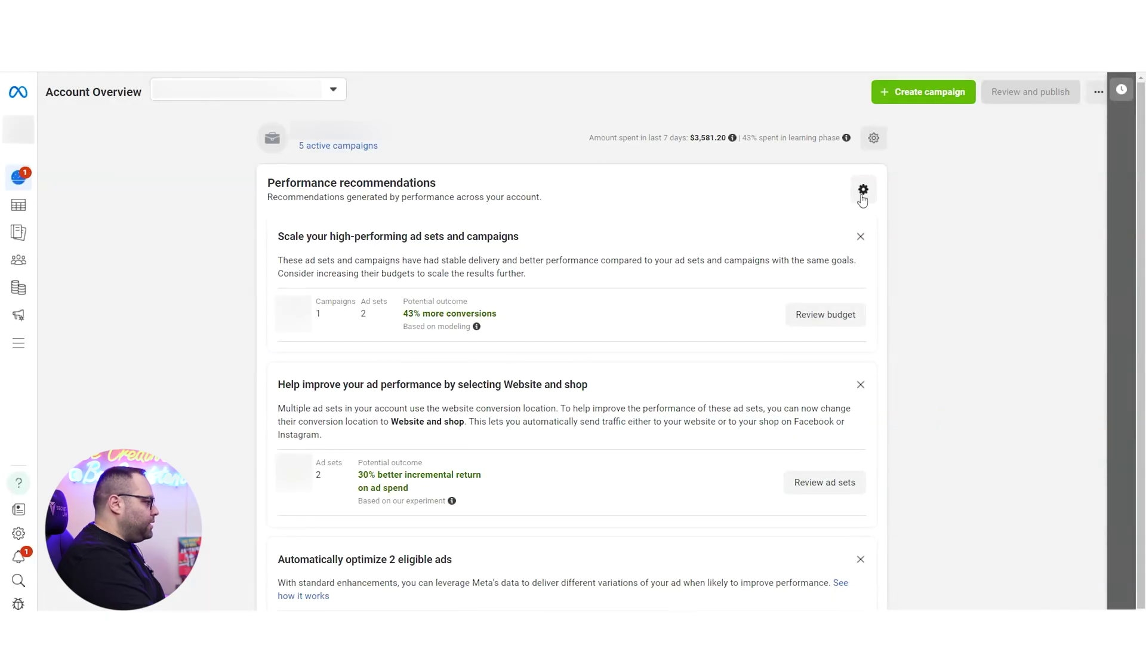
Toggle off Enable automatic adjustments, apply the changes, and recheck that the settings stayed off.
{"action": "left_click", "coordinate": [863, 189]}
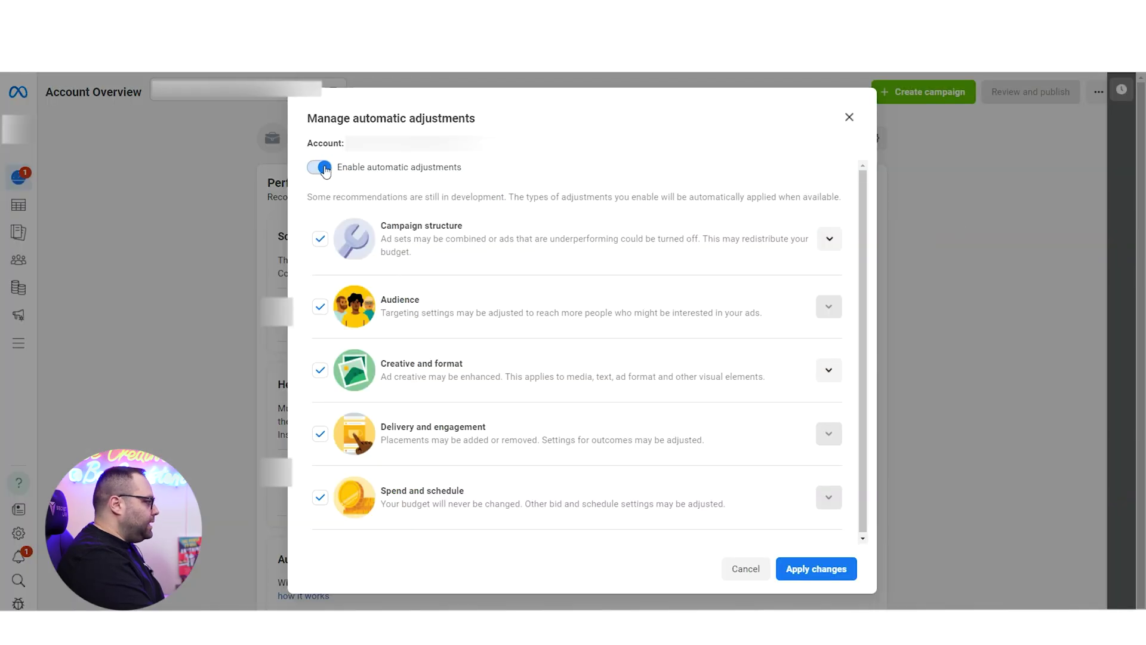
{"action": "left_click", "coordinate": [324, 168]}
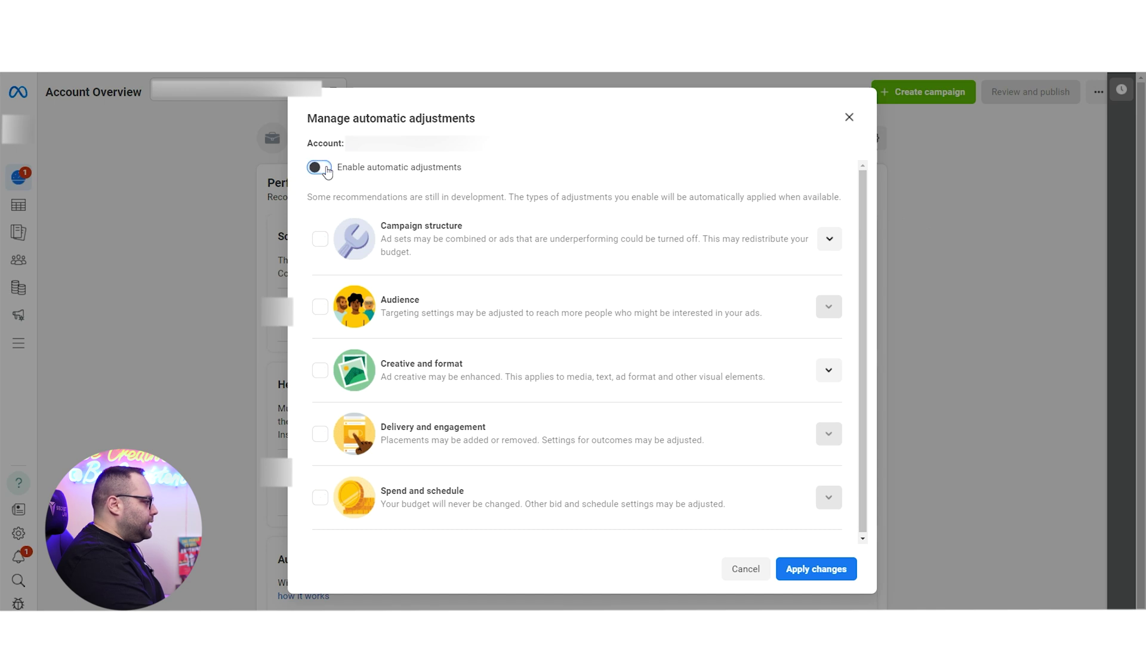
{"action": "left_click", "coordinate": [815, 569]}
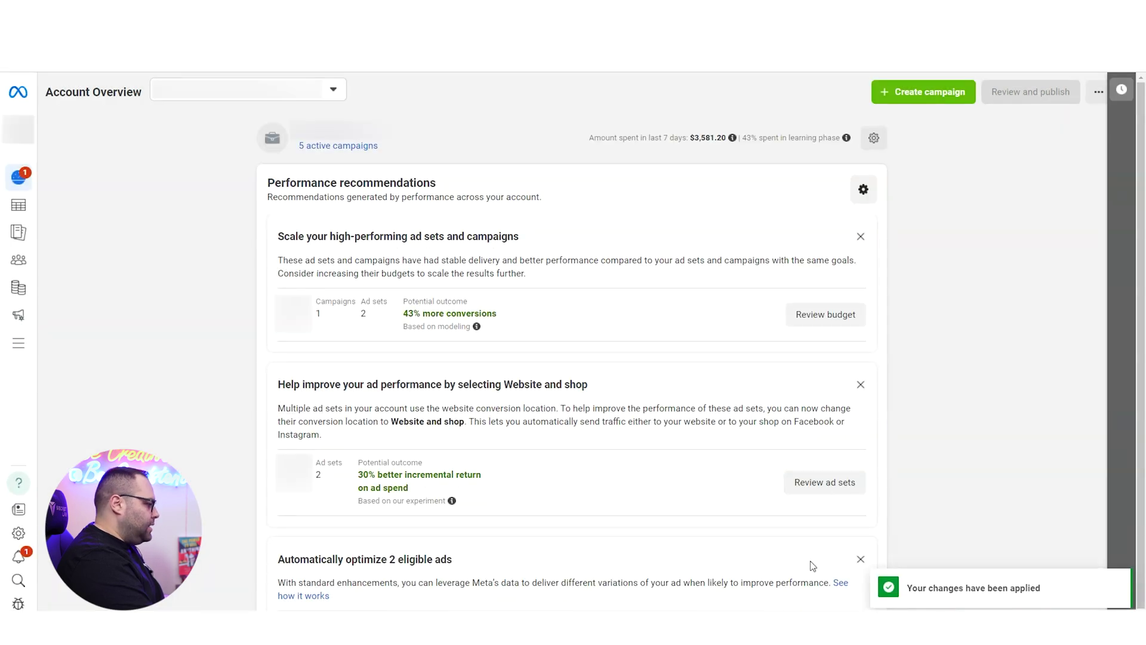
{"action": "left_click", "coordinate": [863, 191]}
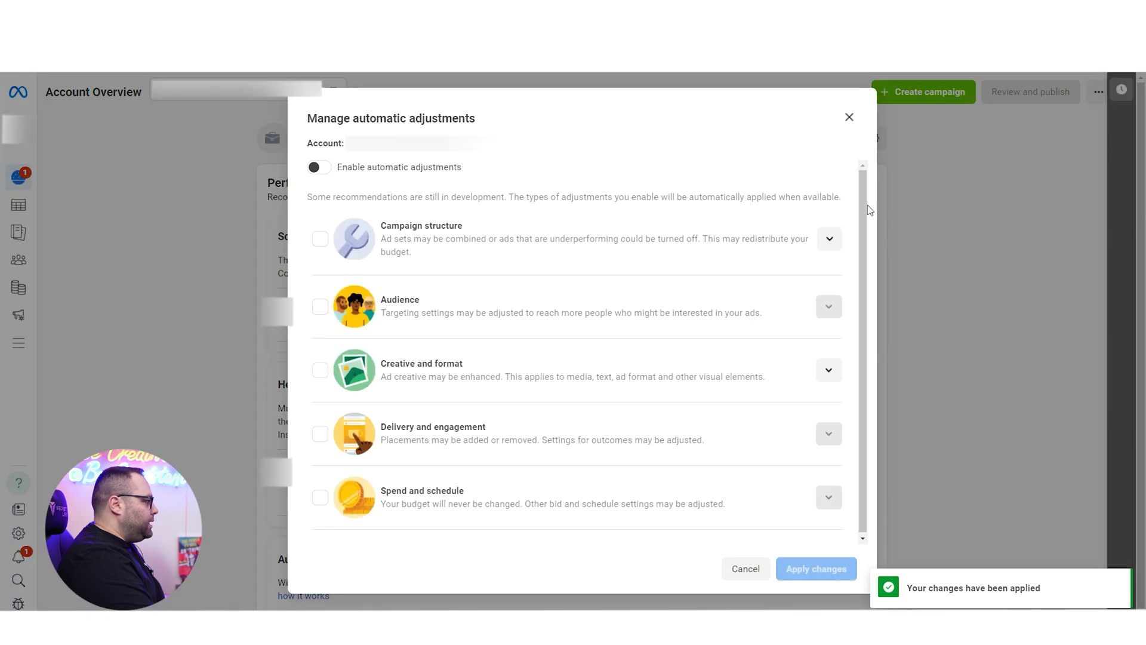
{"action": "left_click", "coordinate": [848, 117]}
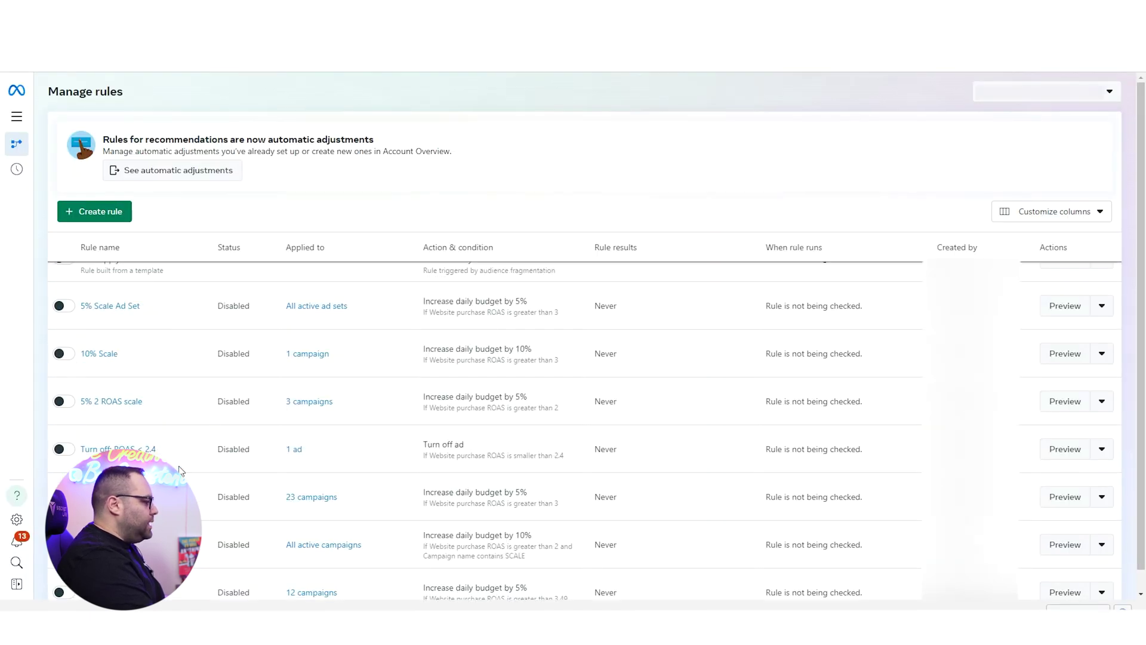
{"action": "scroll", "coordinate": [180, 469], "scroll_direction": "up", "scroll_amount": 5}
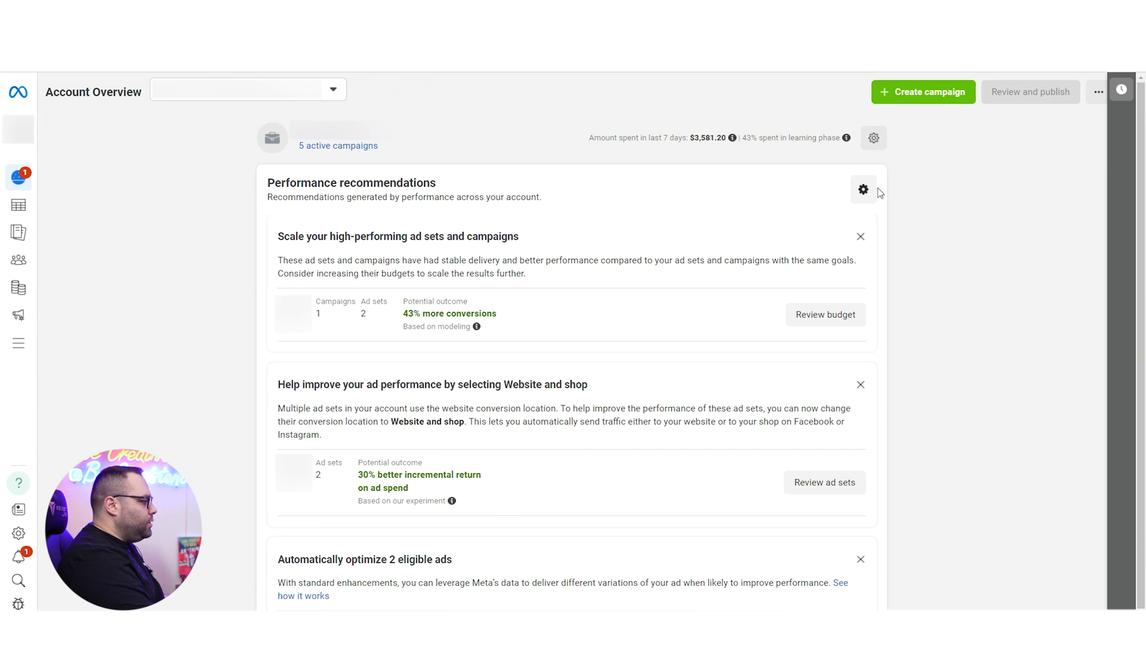
{"action": "left_click", "coordinate": [864, 190]}
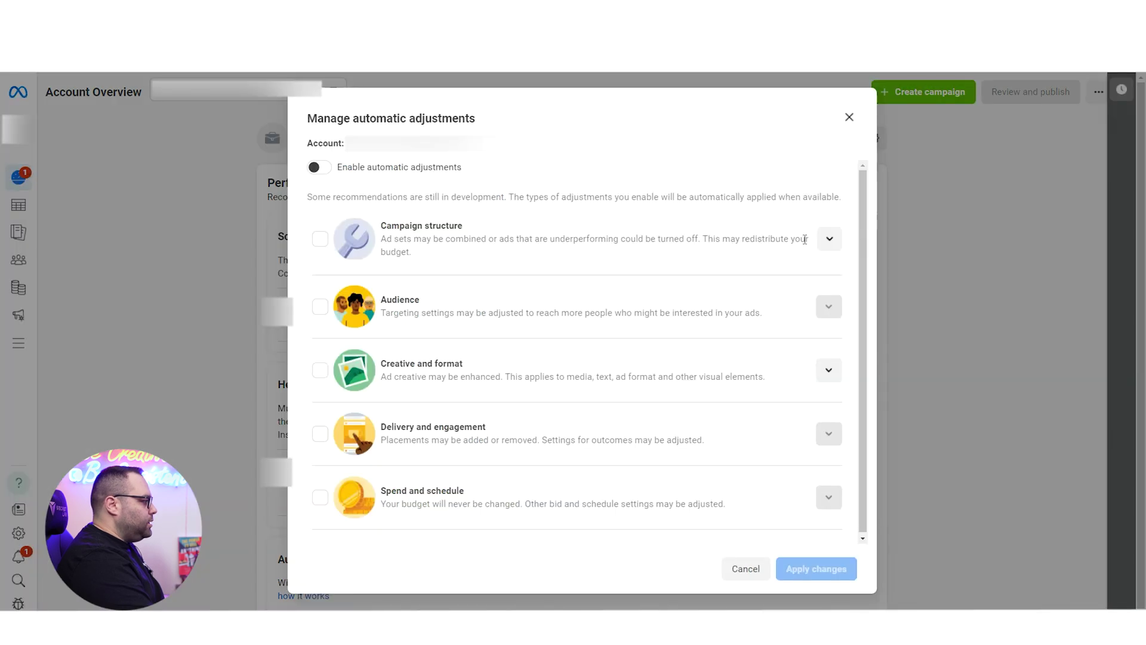
{"action": "left_click", "coordinate": [848, 117]}
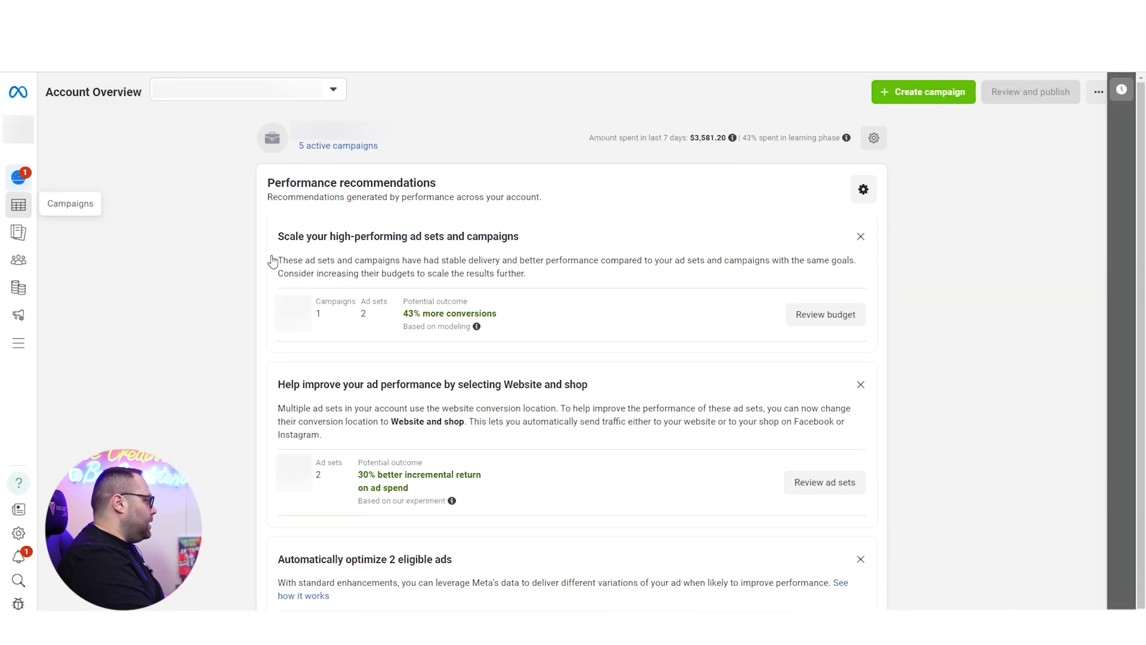
{"action": "left_click", "coordinate": [19, 205]}
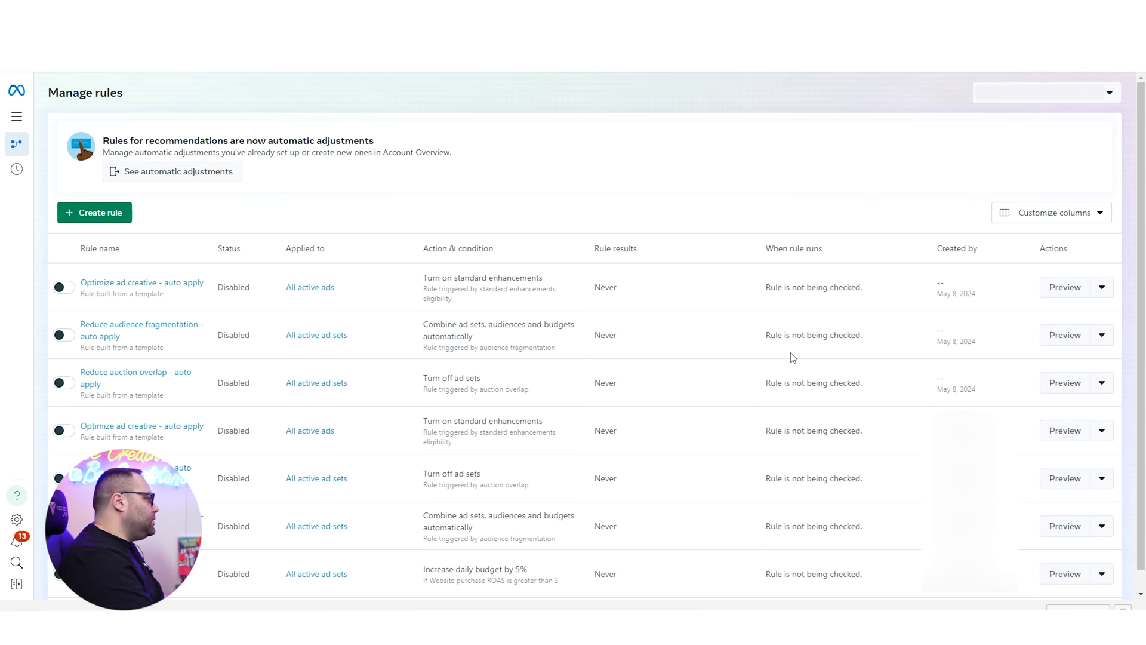
Open the actions dropdown for the first automated rule.
{"action": "left_click", "coordinate": [1101, 287]}
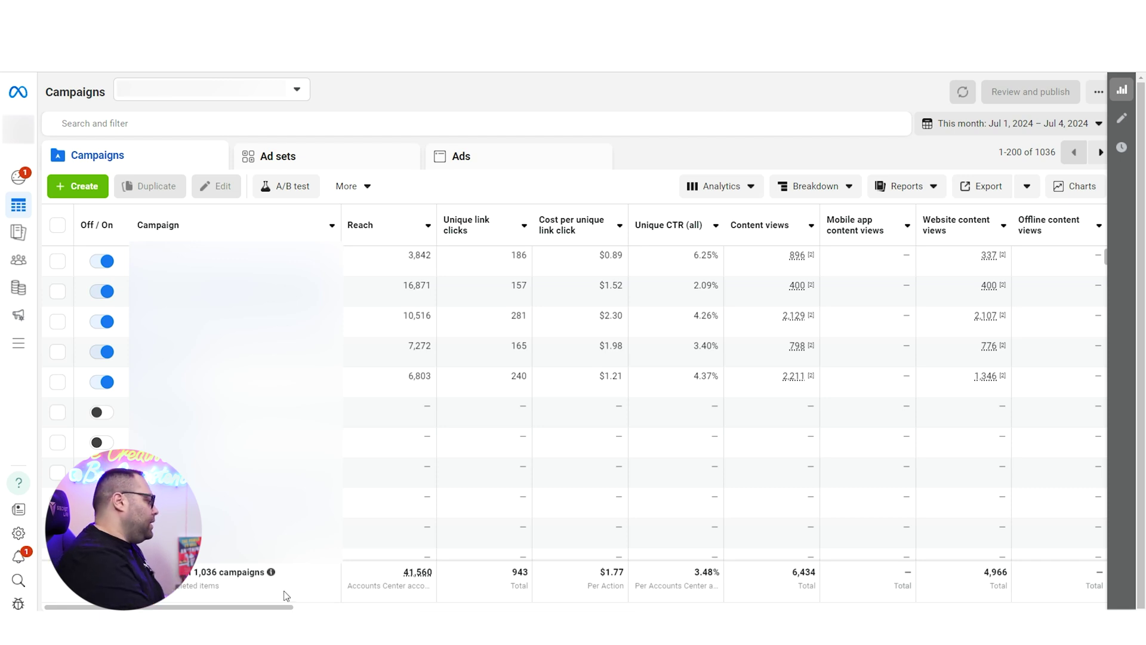
{"action": "scroll", "coordinate": [684, 569], "scroll_direction": "right", "scroll_amount": 5}
{"action": "scroll", "coordinate": [684, 570], "scroll_direction": "right", "scroll_amount": 8}
{"action": "scroll", "coordinate": [684, 570], "scroll_direction": "right", "scroll_amount": 5}
{"action": "scroll", "coordinate": [684, 569], "scroll_direction": "left", "scroll_amount": 4}
{"action": "scroll", "coordinate": [684, 569], "scroll_direction": "right", "scroll_amount": 3}
{"action": "scroll", "coordinate": [684, 404], "scroll_direction": "right", "scroll_amount": 3}
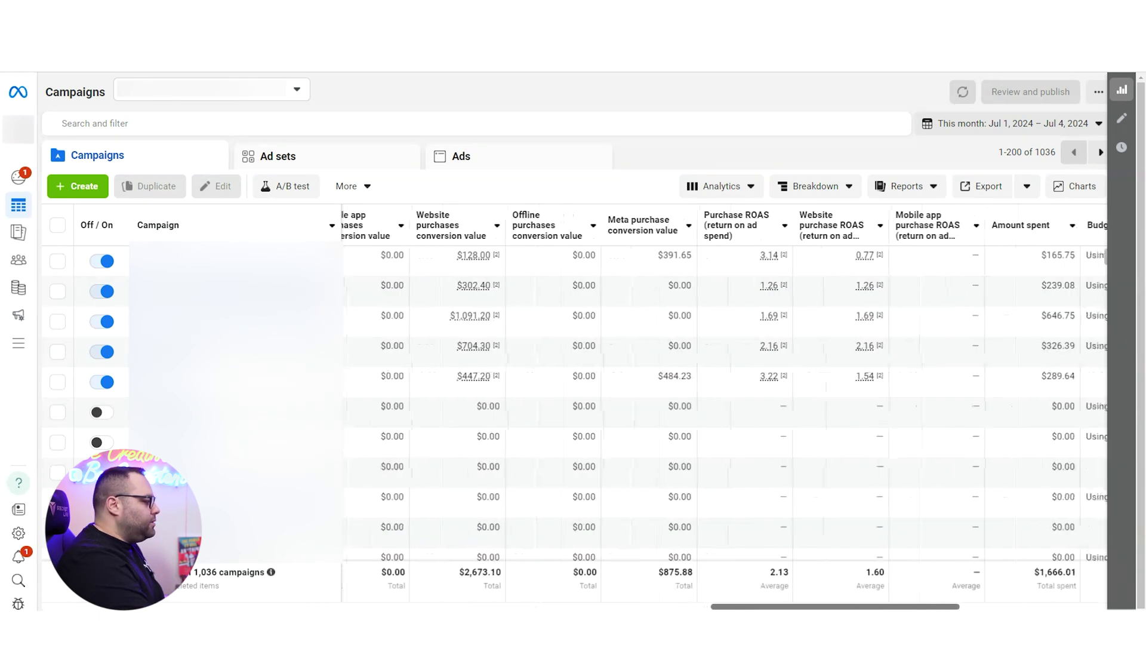
{"action": "scroll", "coordinate": [685, 403], "scroll_direction": "right", "scroll_amount": 3}
{"action": "scroll", "coordinate": [684, 403], "scroll_direction": "left", "scroll_amount": 1}
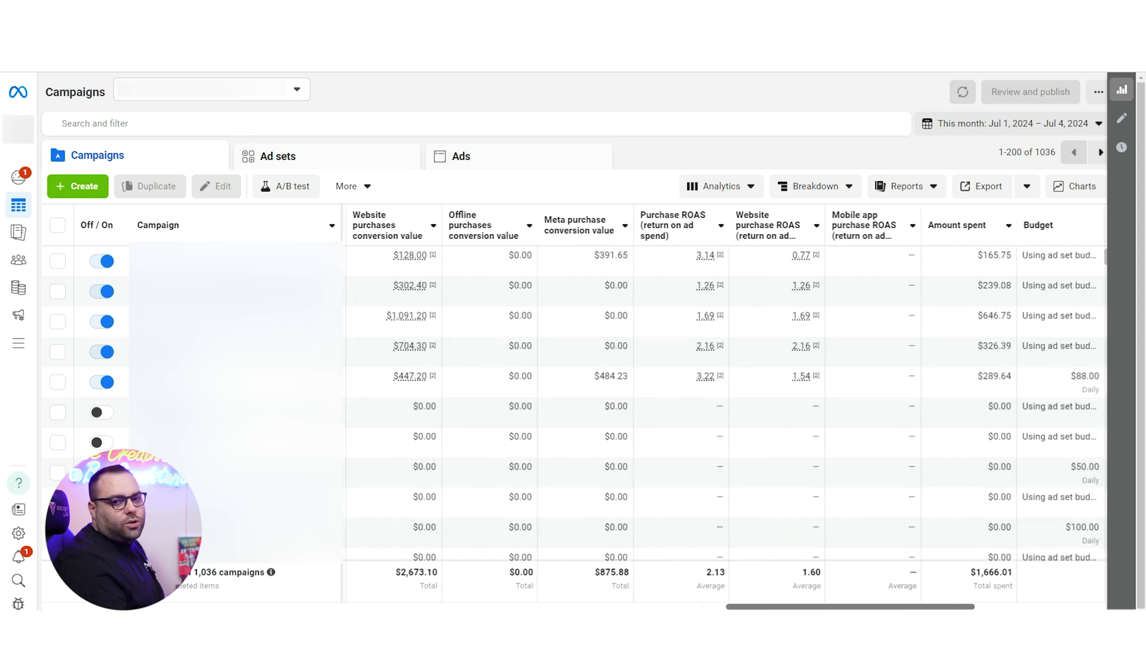